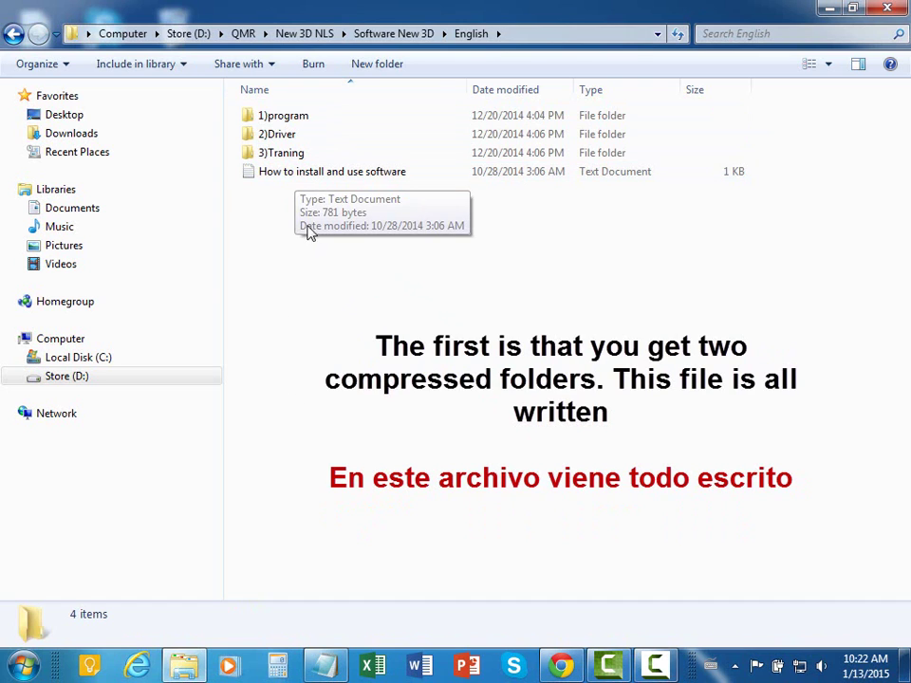
Step: Consult the software installation notes and open the desktop's screen resolution settings
click(325, 664)
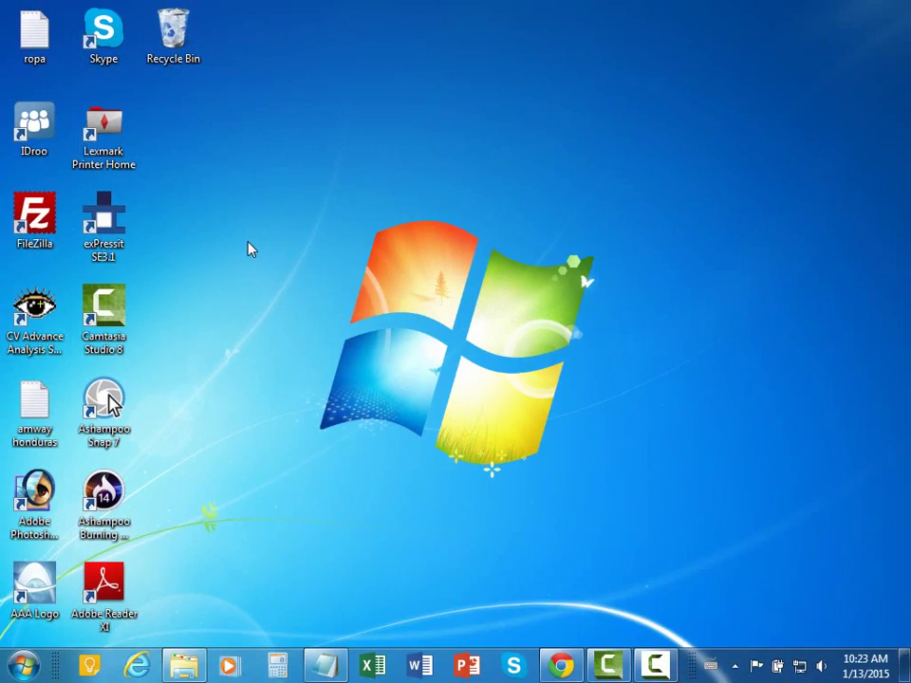
right_click(246, 242)
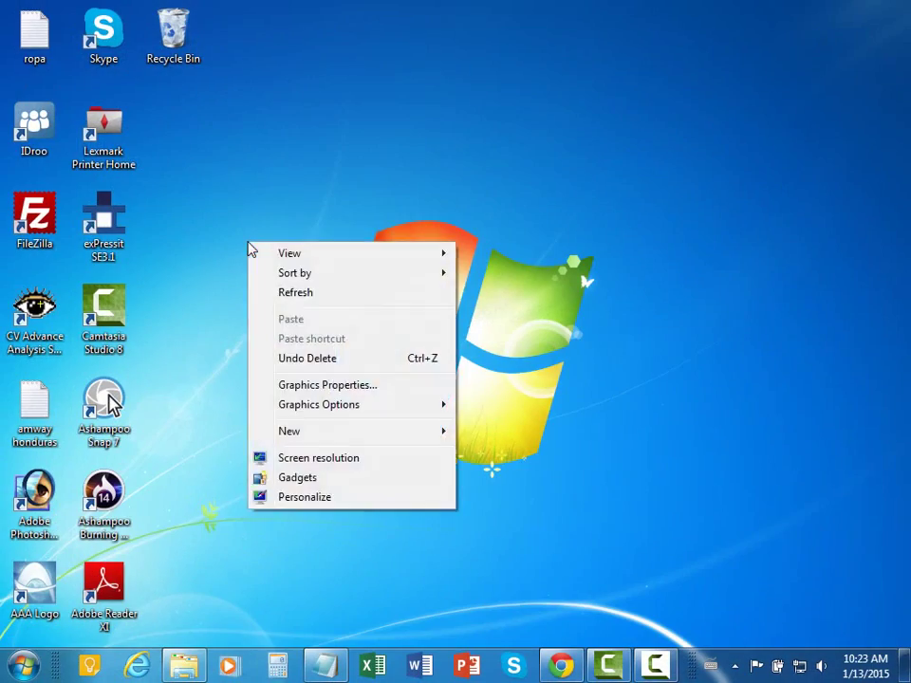
click(310, 458)
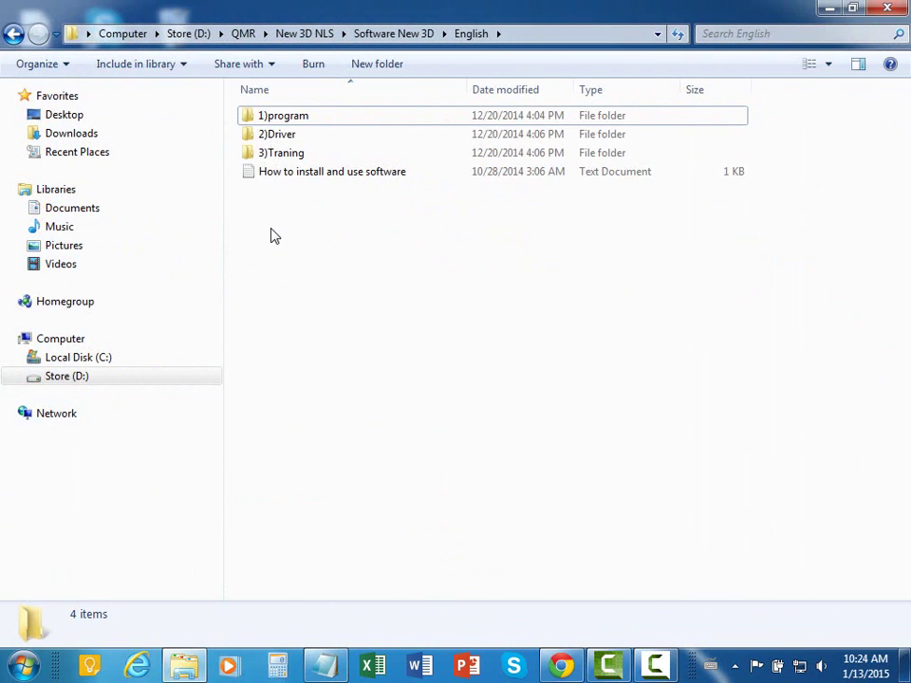
Step: Run setup_NLS-PLUS_en v7.3.1.8 from the 1)program folder as administrator and install NLS in C:\NLS\
double_click(287, 117)
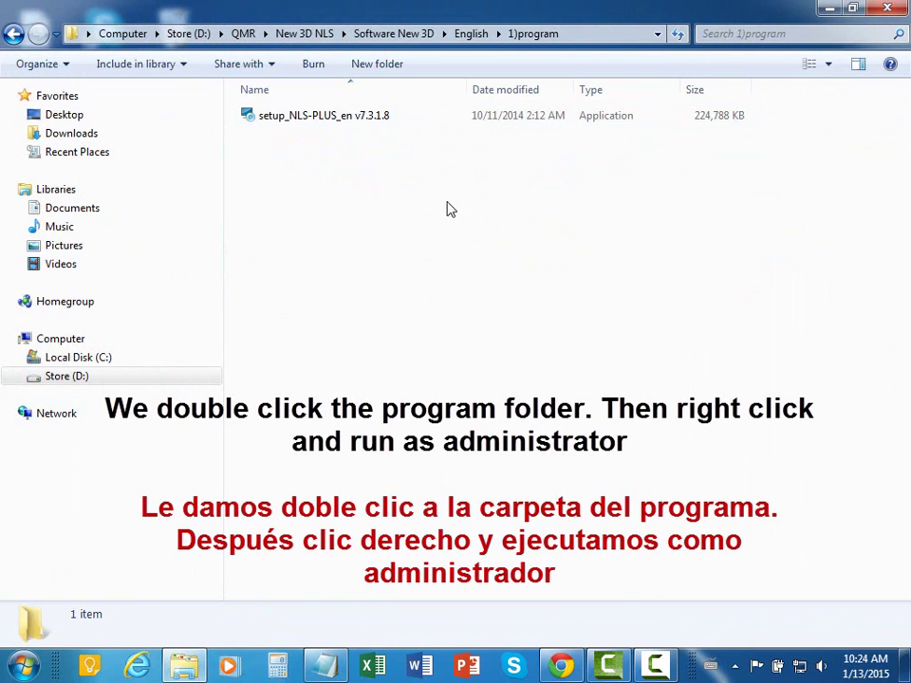
right_click(324, 117)
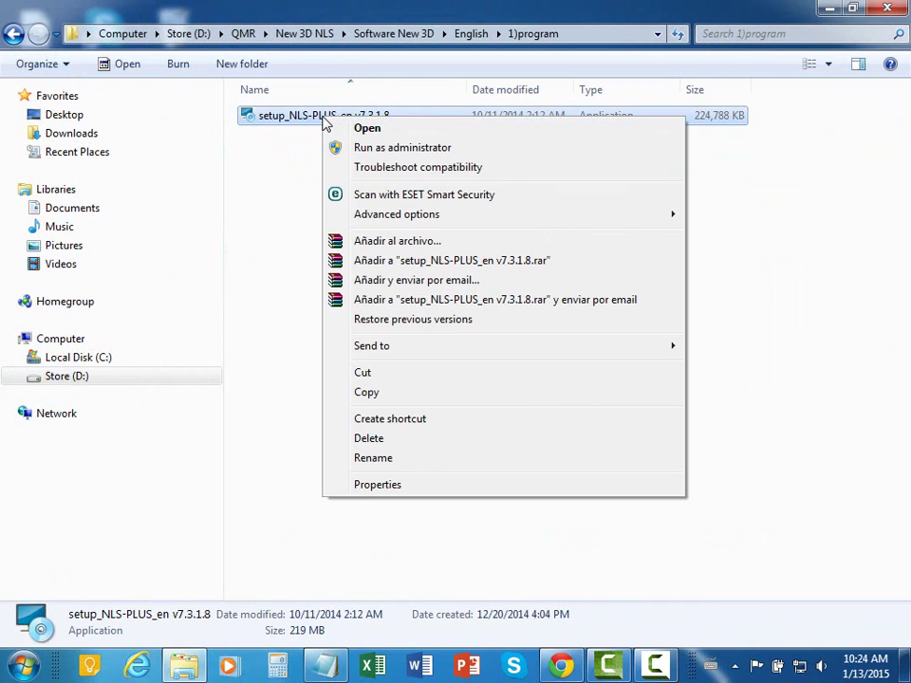
click(393, 148)
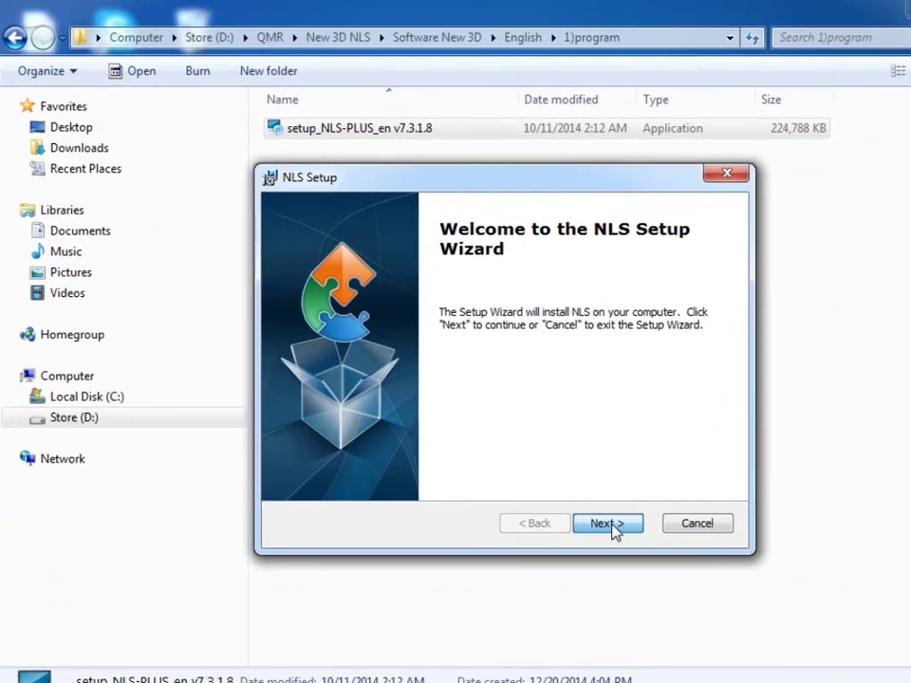
click(554, 478)
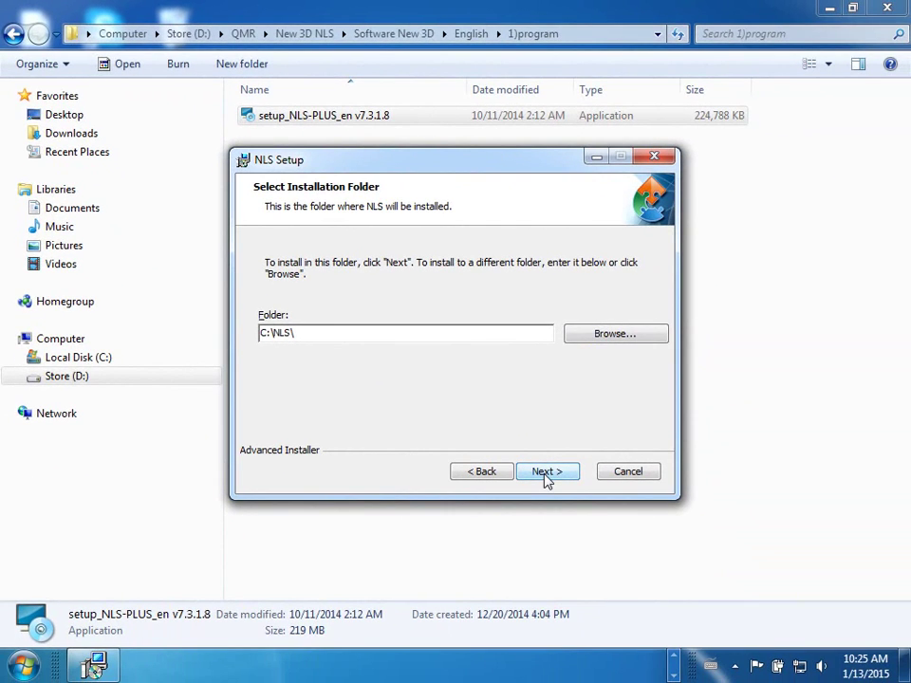
click(546, 477)
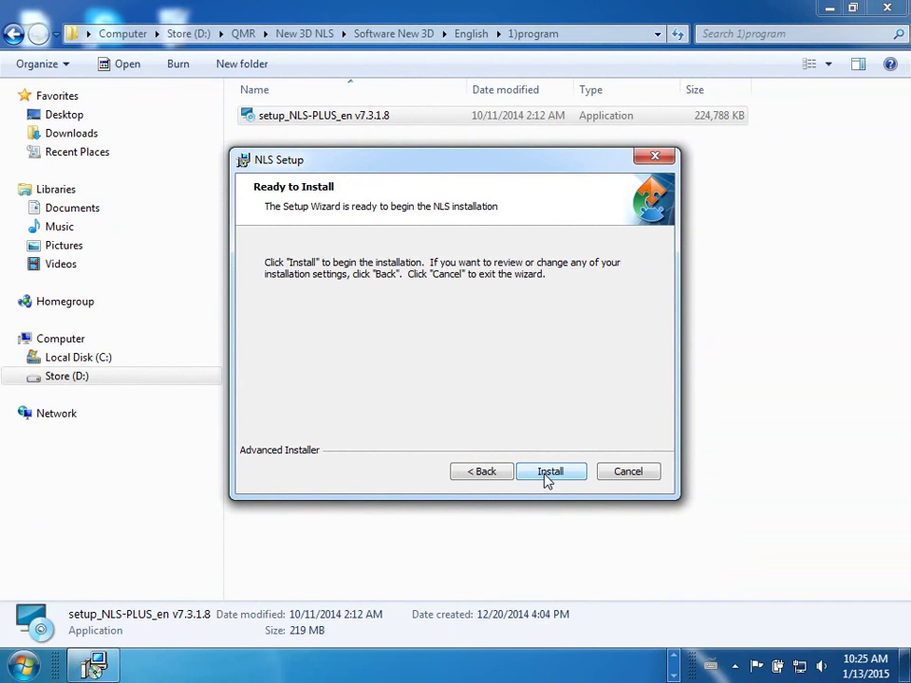
click(549, 475)
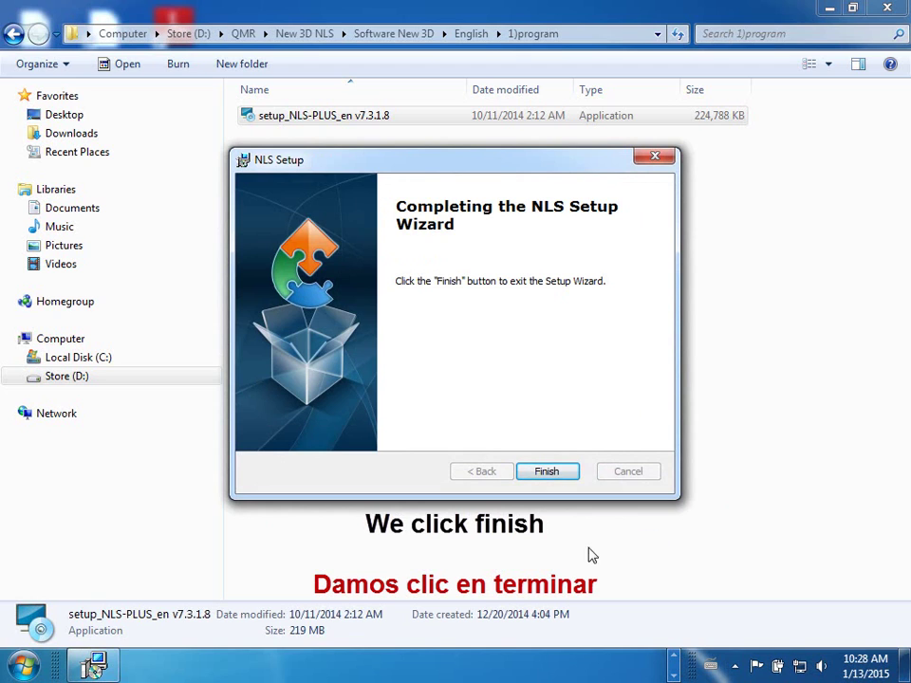
click(547, 472)
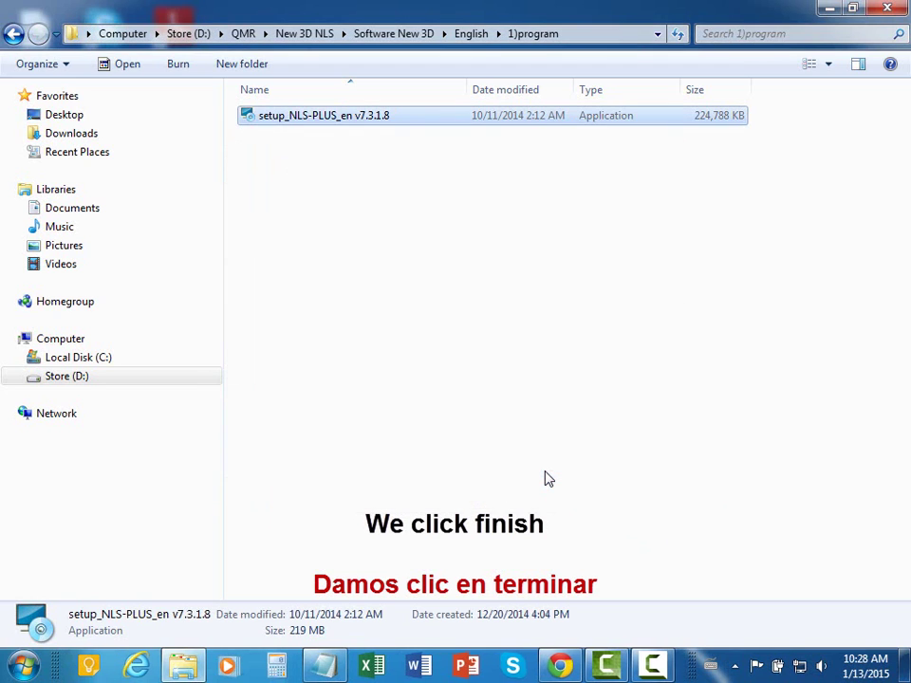
Step: Check the installation notes, and run Driver2.10.00 from the 2)Driver folder as administrator
key(alt+Tab)
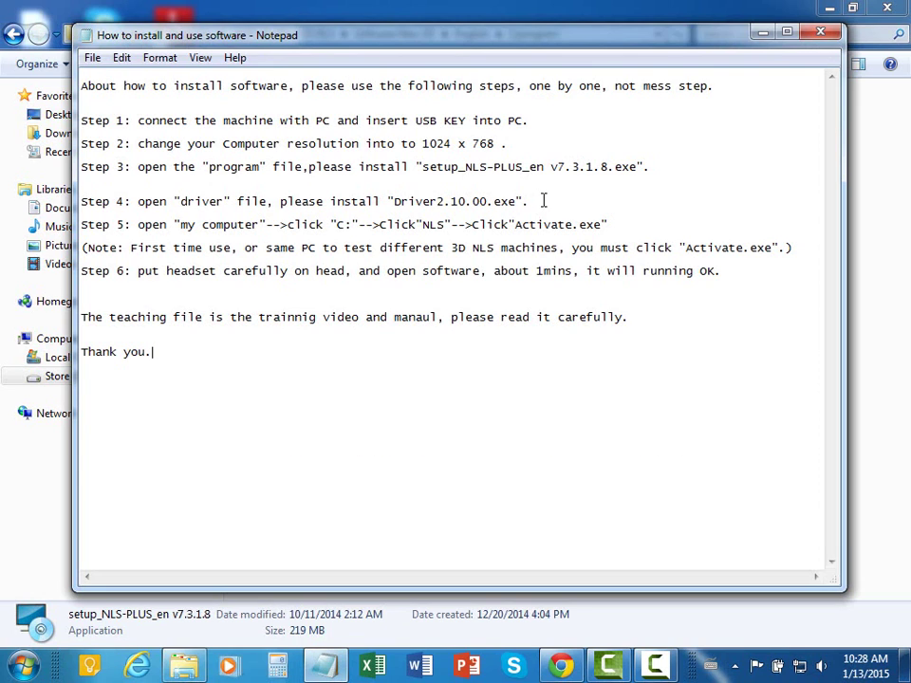
click(764, 32)
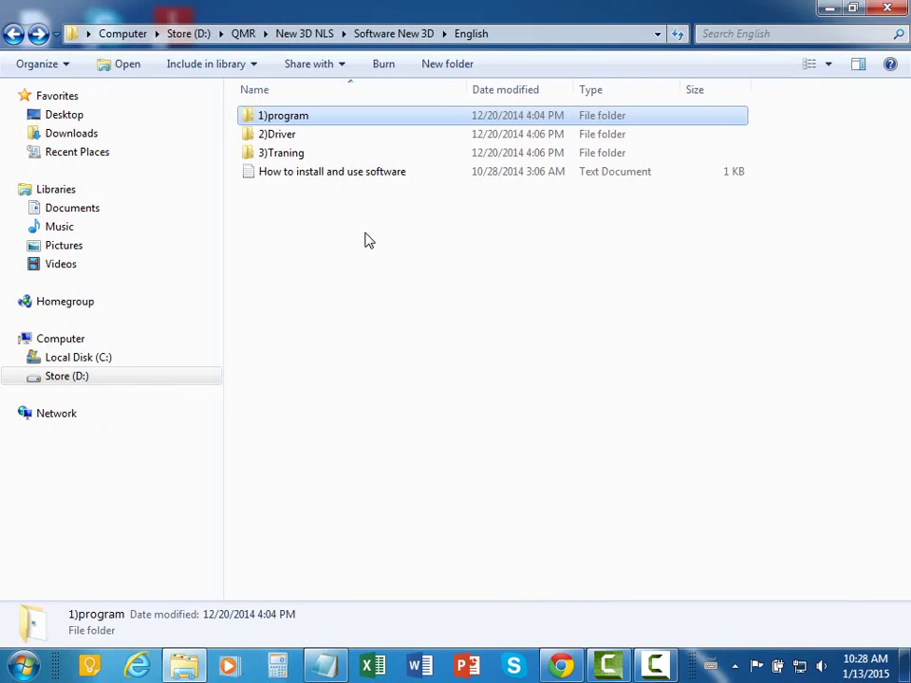
click(294, 137)
double_click(294, 138)
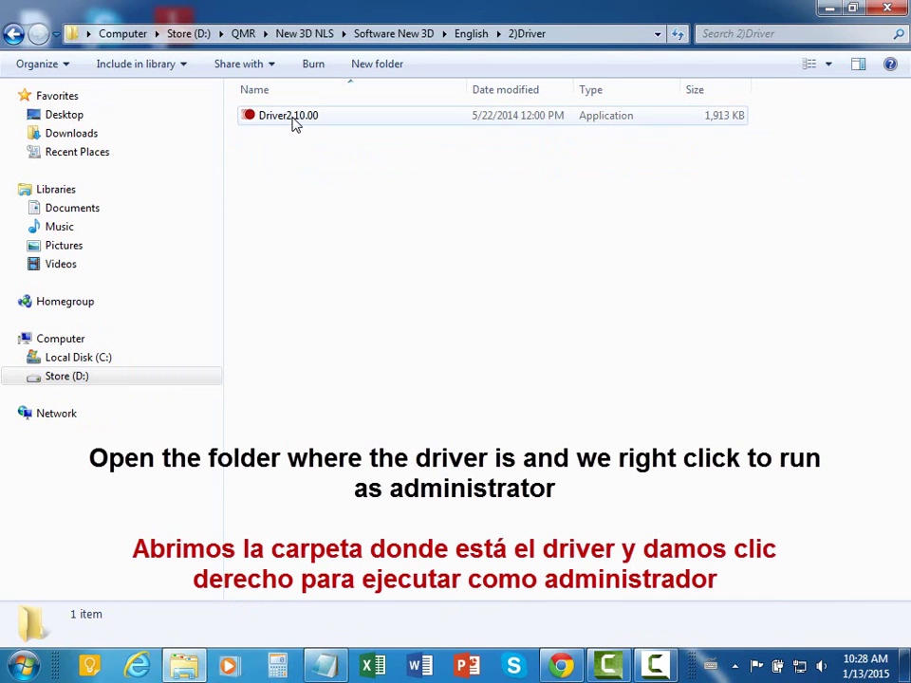
click(292, 124)
right_click(294, 122)
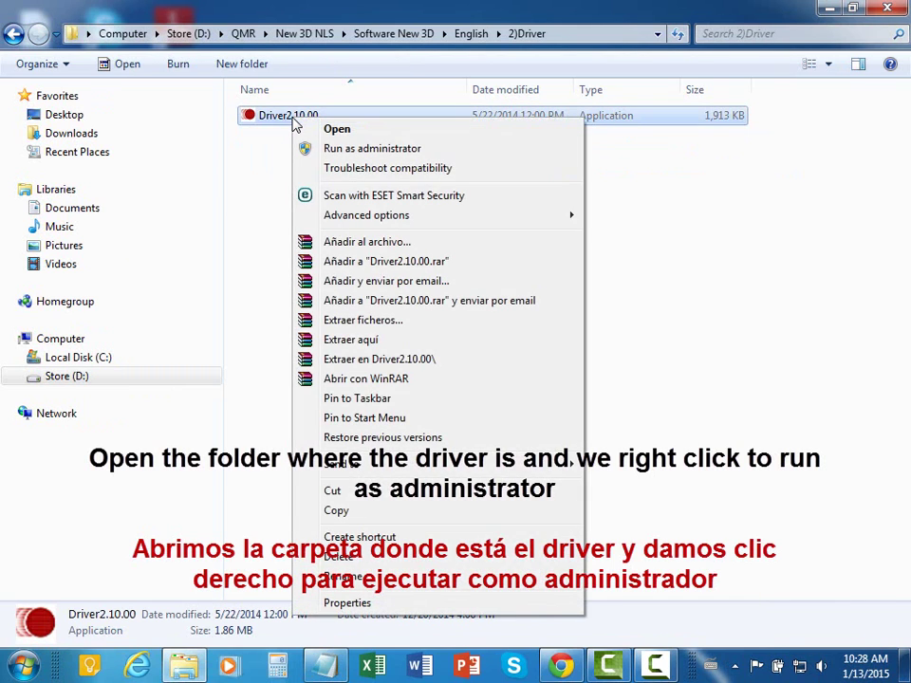
click(364, 150)
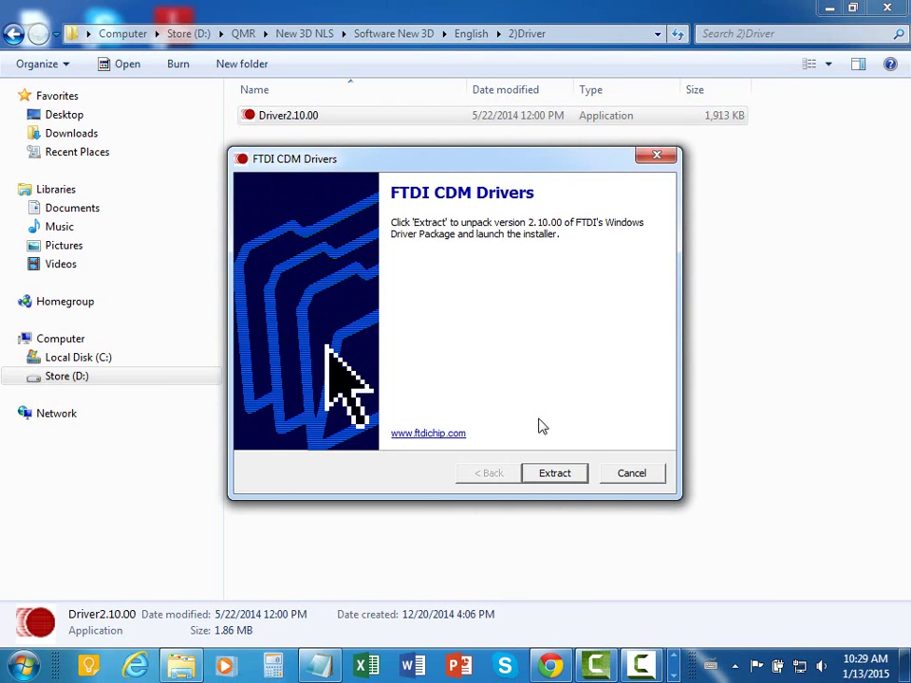
Step: Extract the FTDI CDM driver package and complete the Device Driver Installation Wizard
click(549, 475)
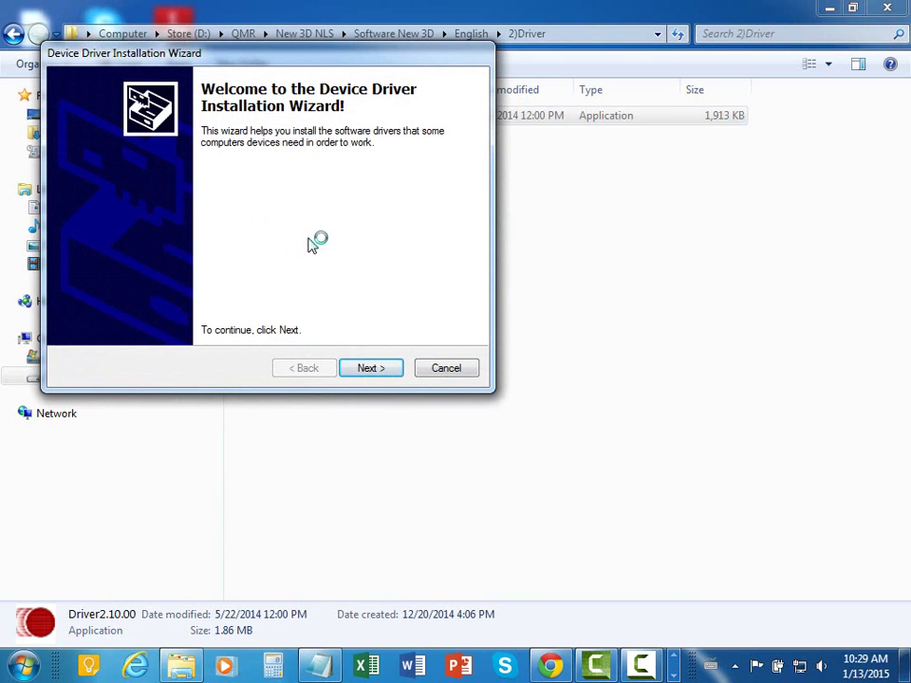
click(366, 370)
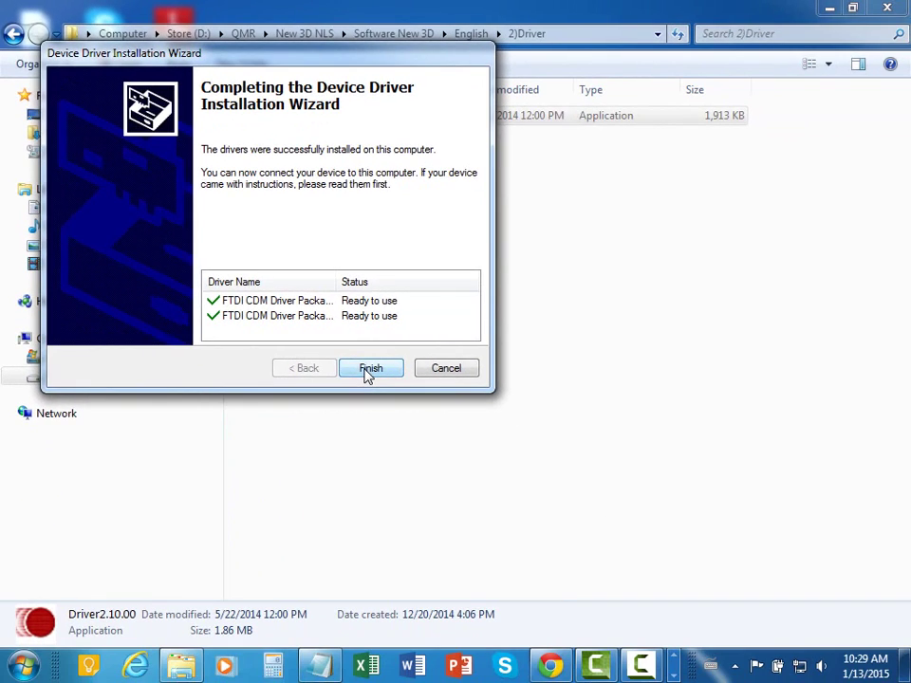
click(401, 402)
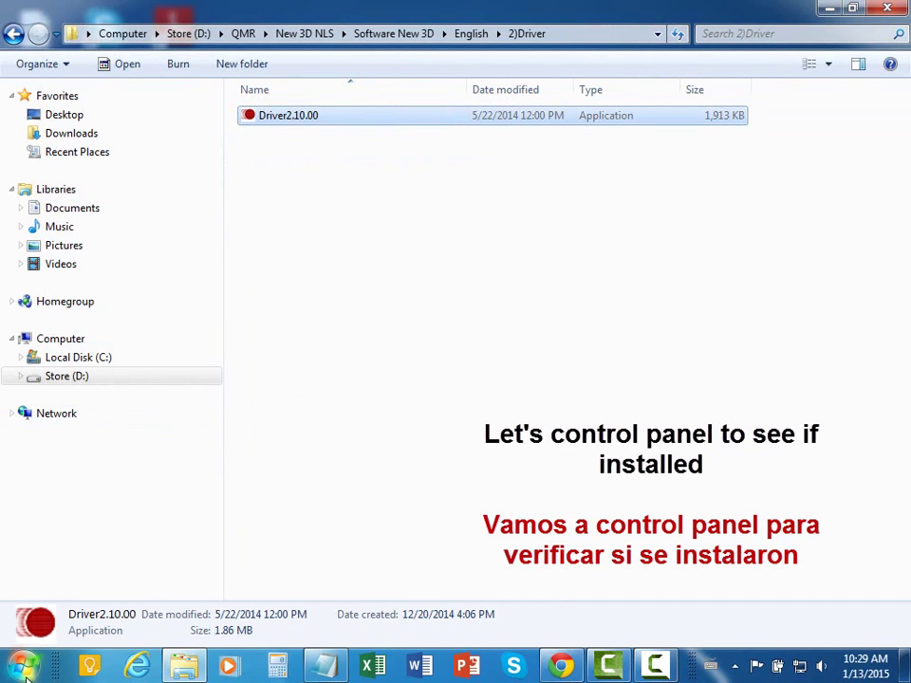
Step: Open Programs and Features in Control Panel to check that NLS and the FTDI driver packages are installed
key(super)
click(270, 442)
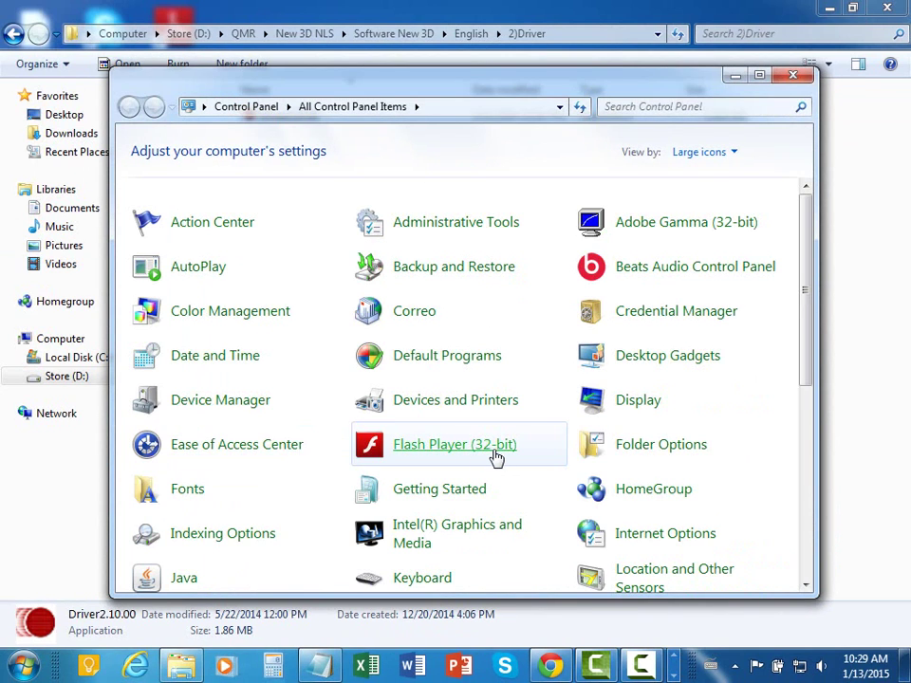
scroll(499, 461, down, 1)
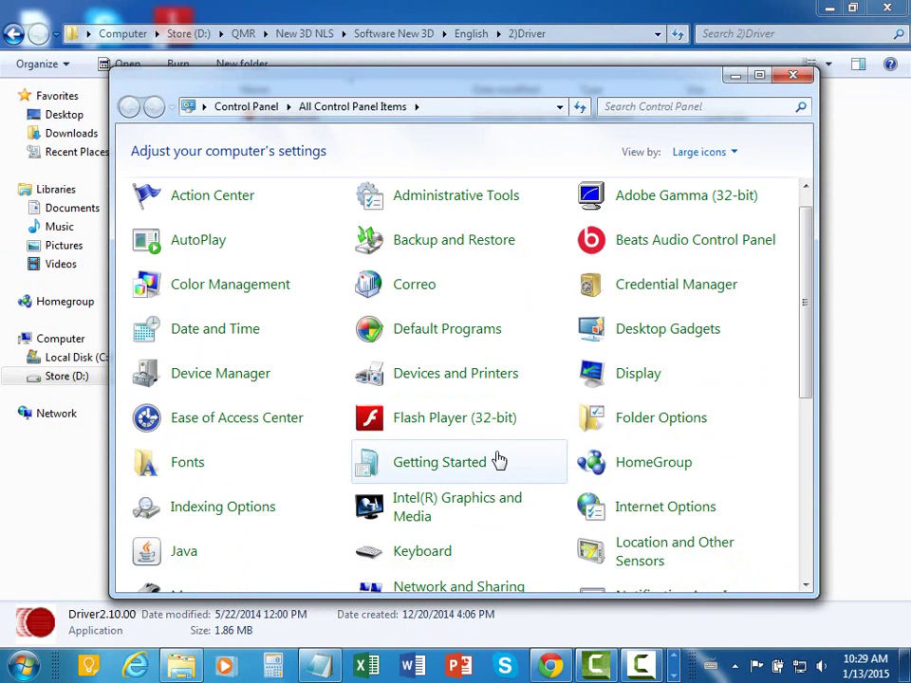
scroll(499, 460, down, 6)
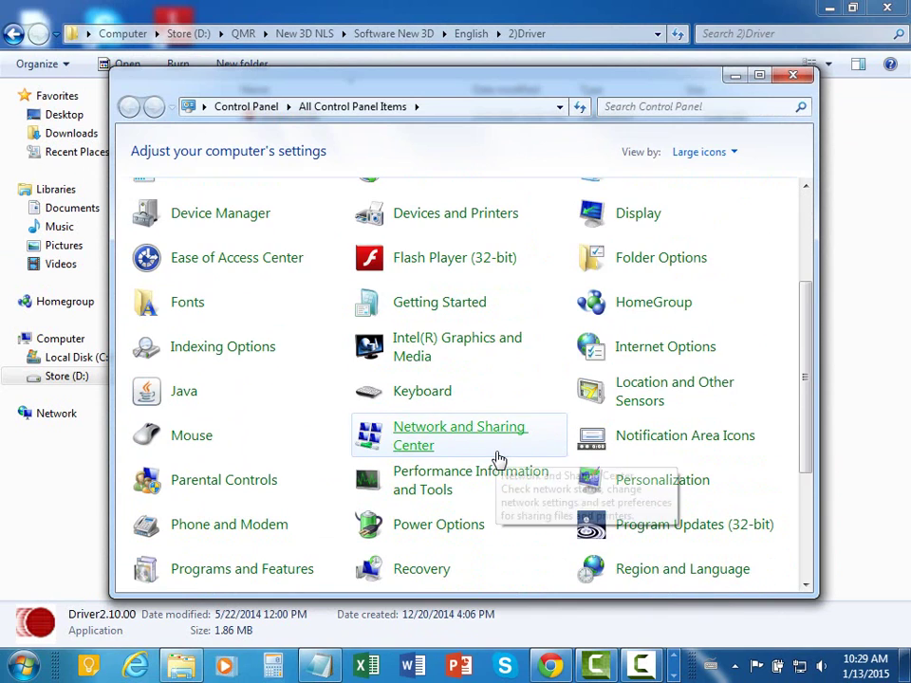
scroll(499, 461, down, 2)
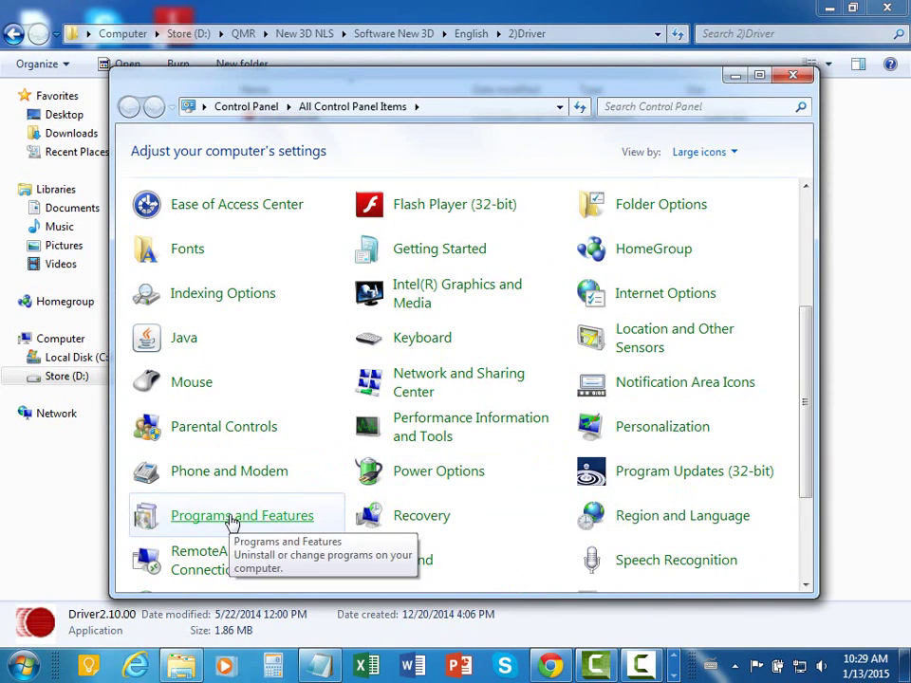
click(231, 521)
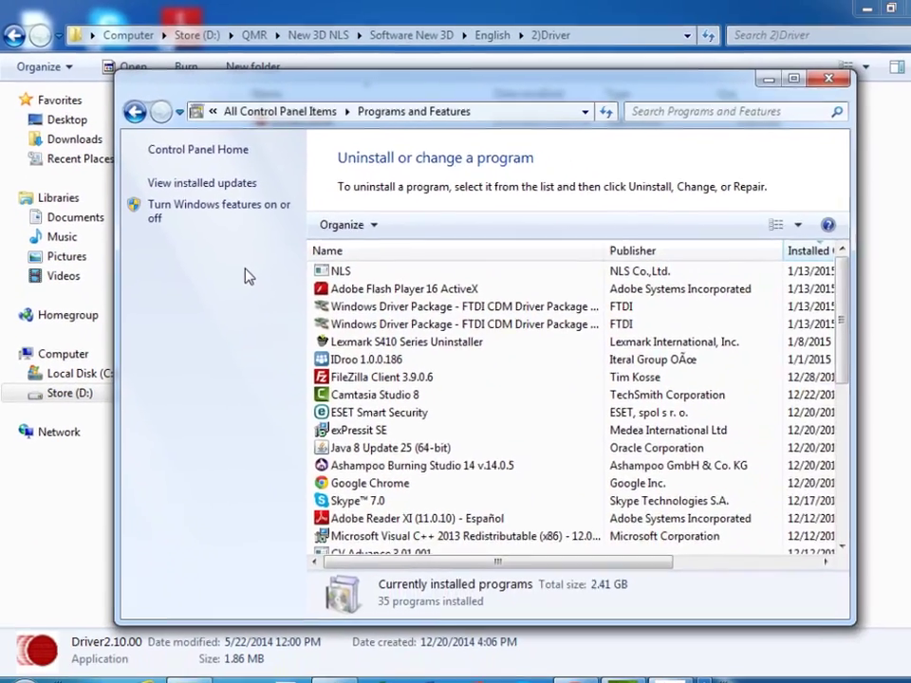
Step: Open Device Manager and the device's driver installation status, placing the status dialog clear of the device list
key(alt+Left)
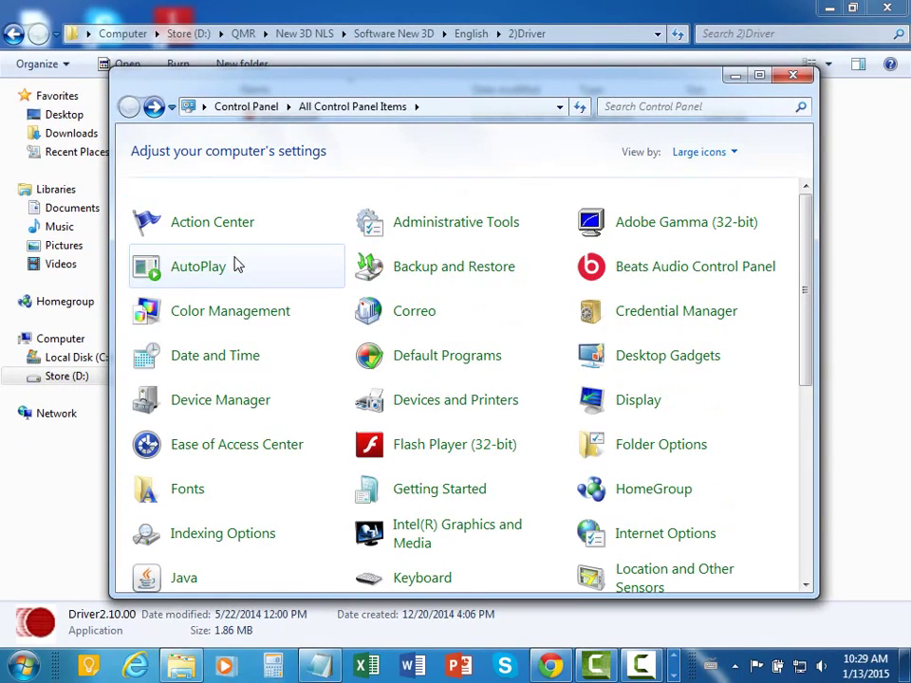
click(239, 406)
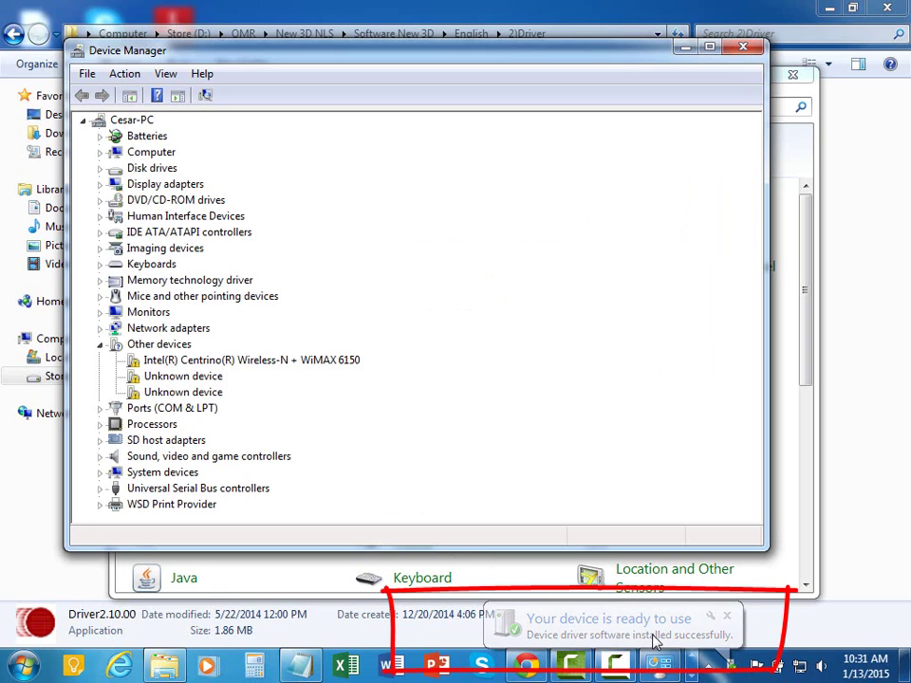
click(728, 644)
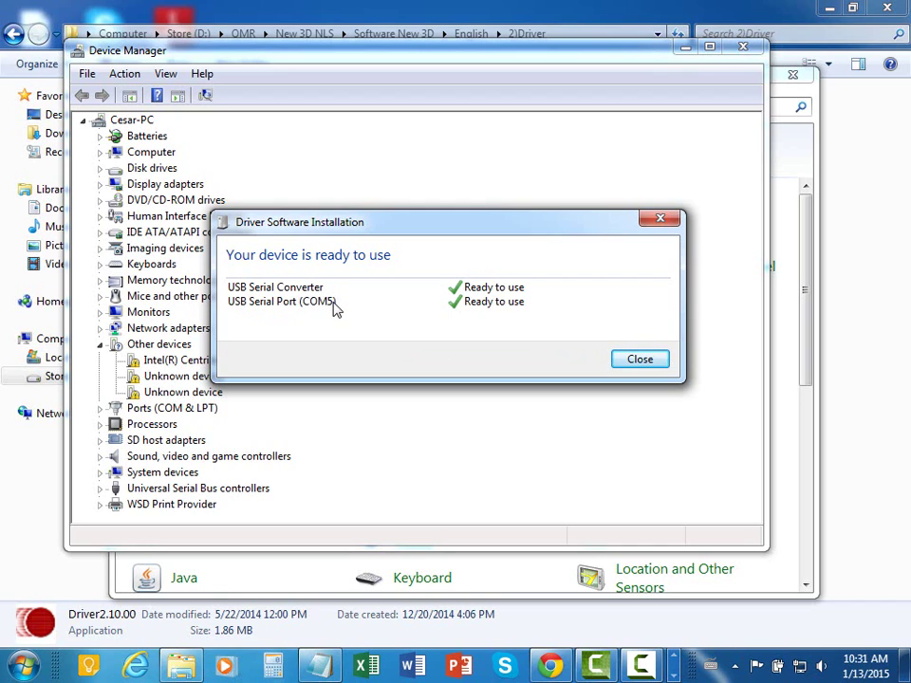
drag(465, 221, 646, 142)
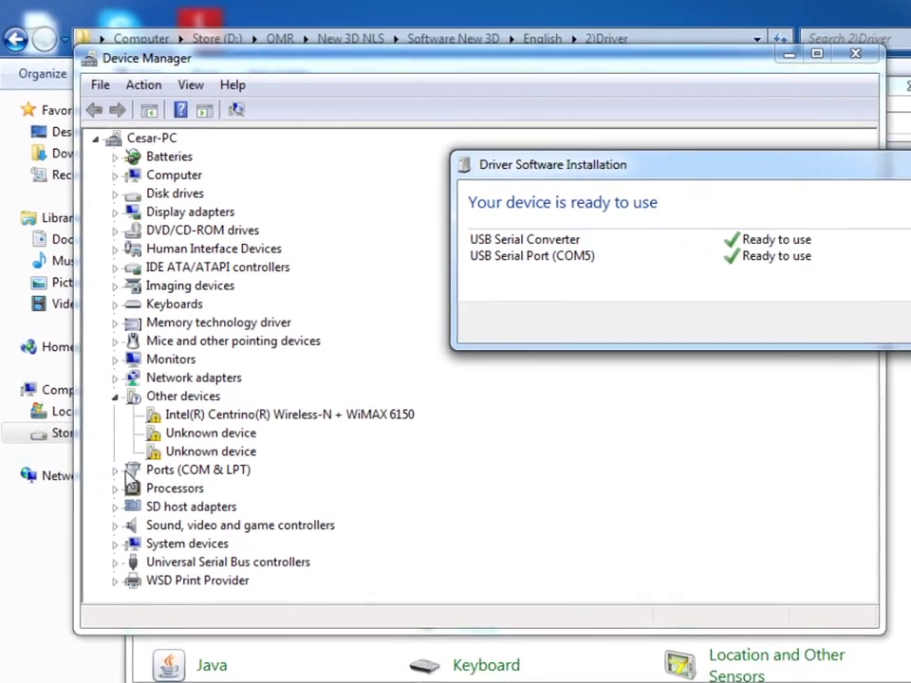
Step: Expand Ports (COM & LPT) in Device Manager and compare the USB serial port with the driver installation status
click(116, 472)
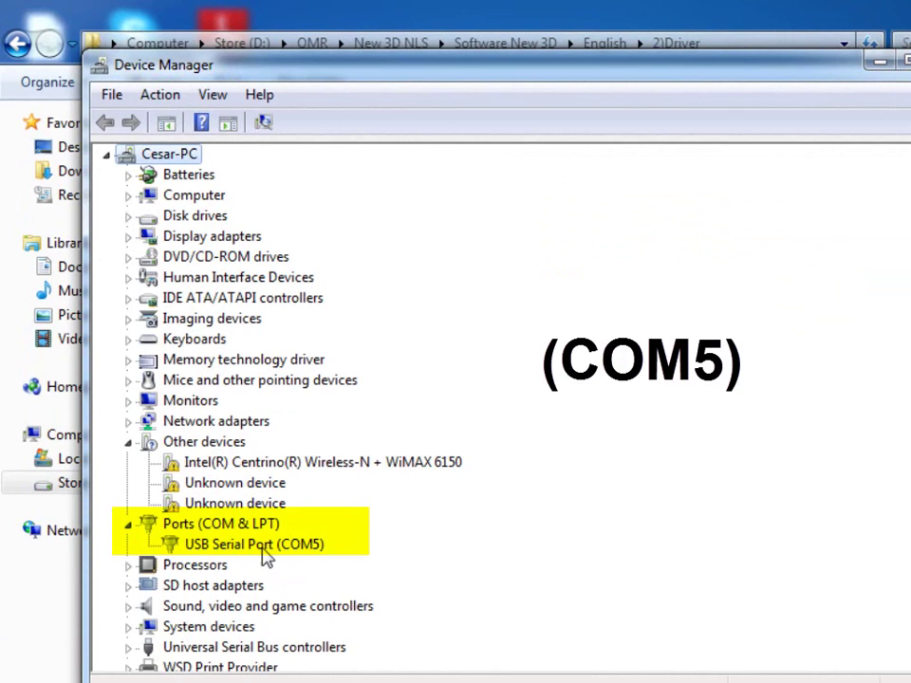
click(129, 524)
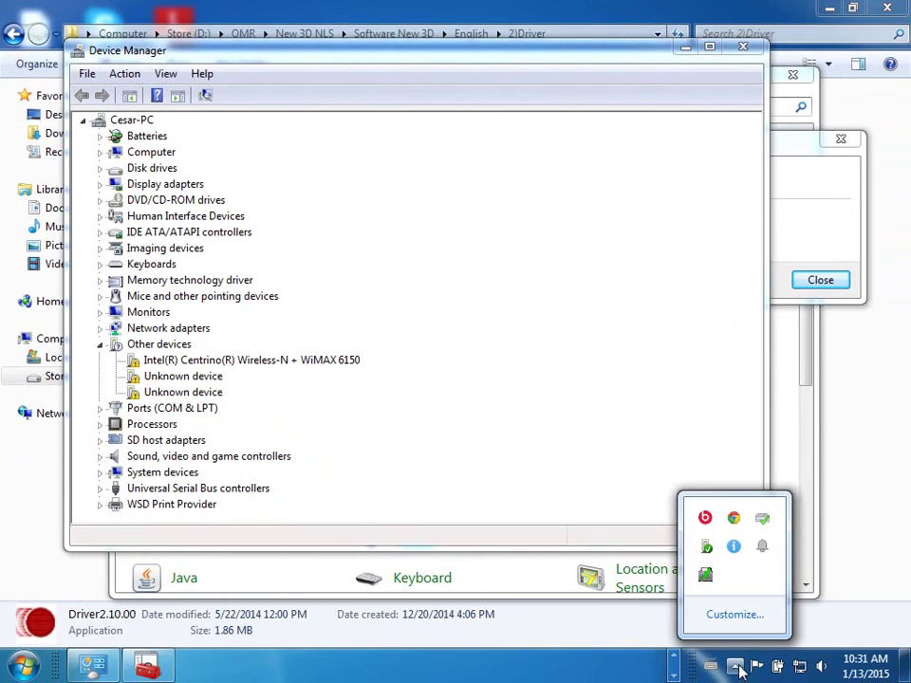
click(704, 546)
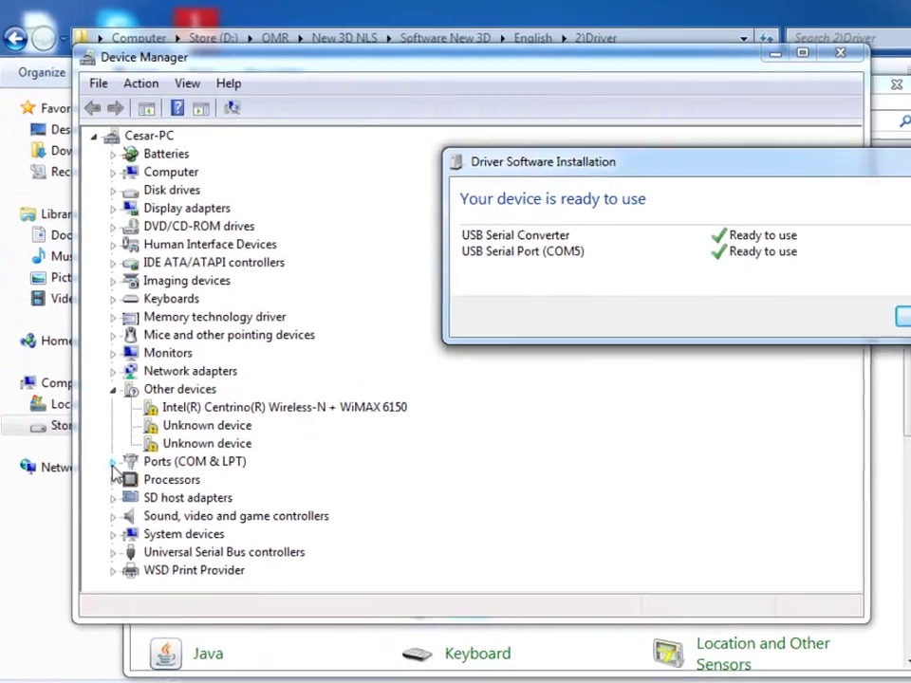
click(99, 408)
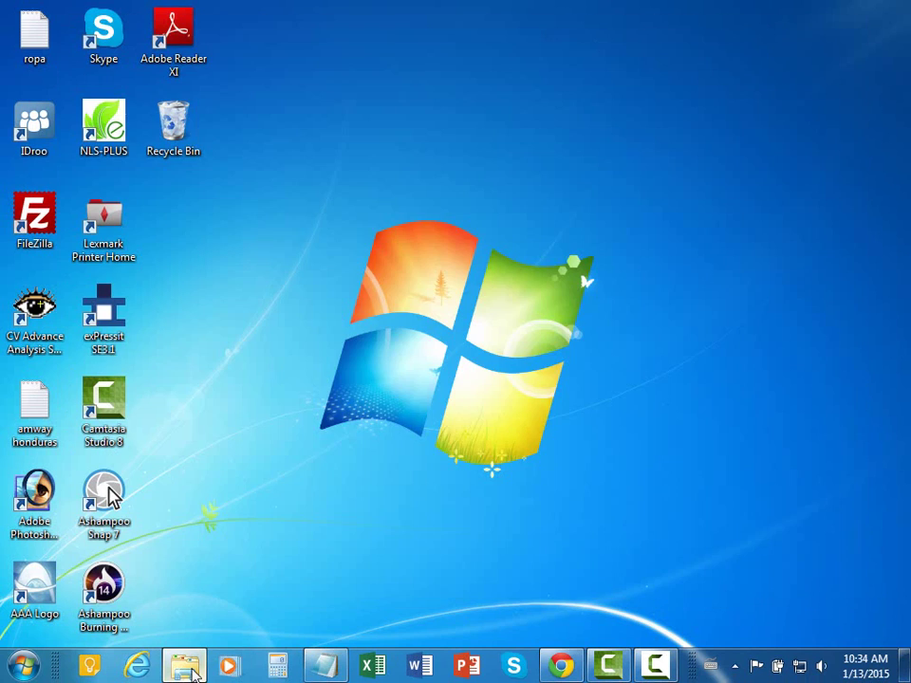
Step: Run the Activate application from the NLS folder on Local Disk (C:) as administrator
click(187, 668)
click(76, 358)
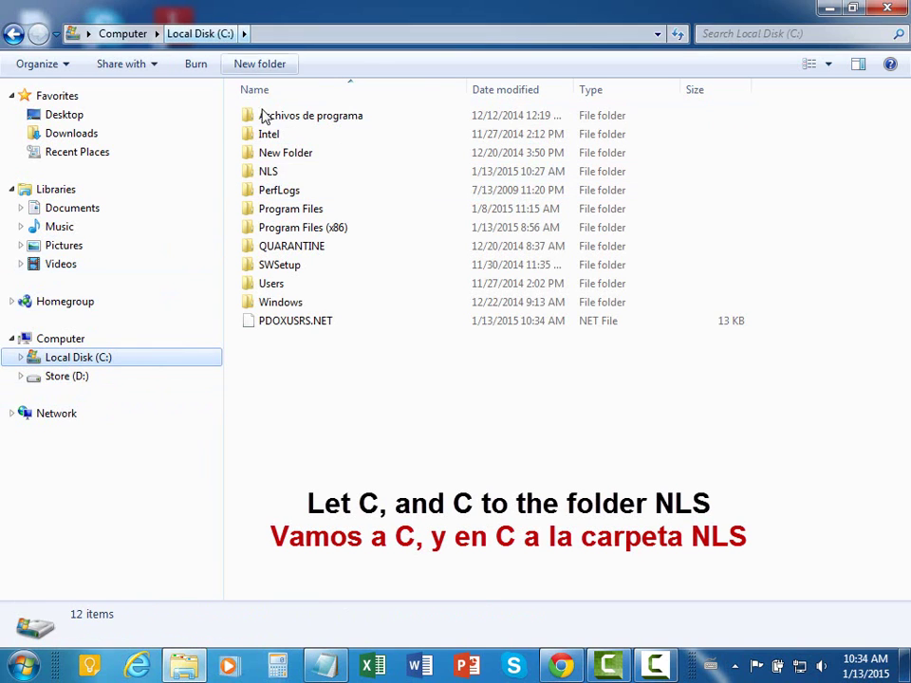
double_click(270, 177)
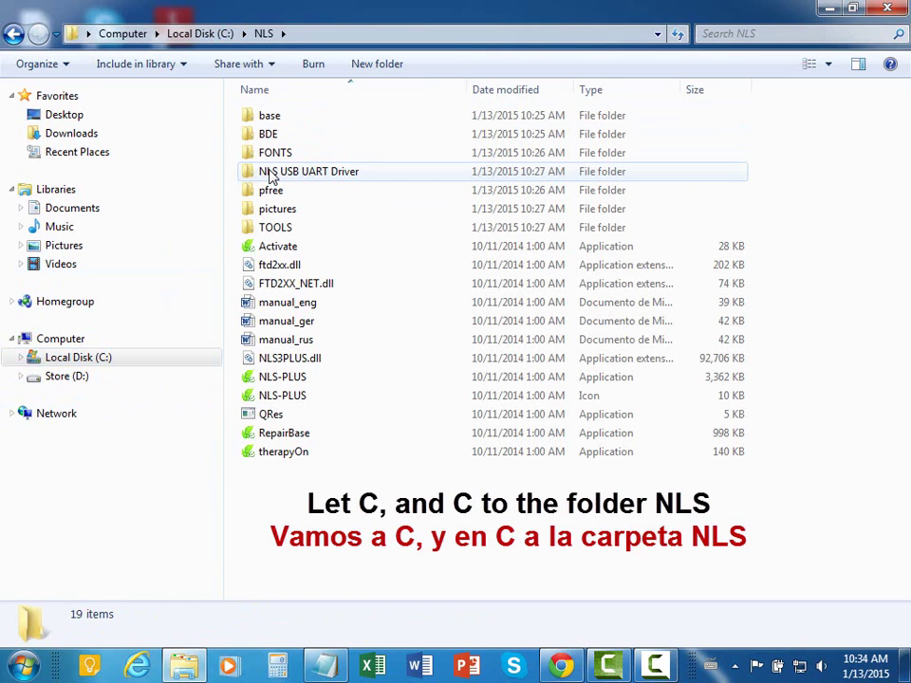
right_click(292, 251)
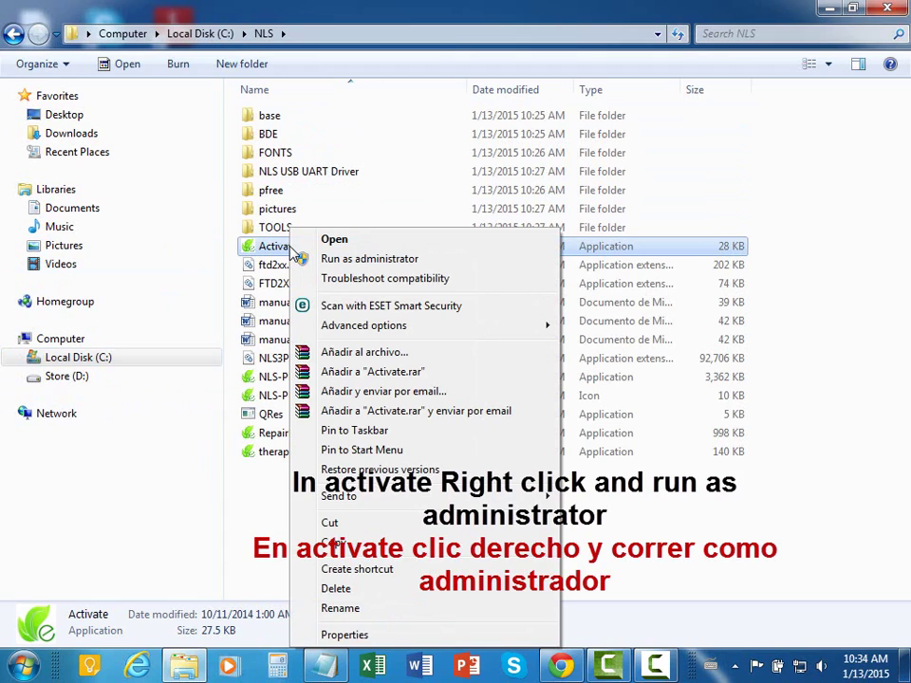
click(367, 265)
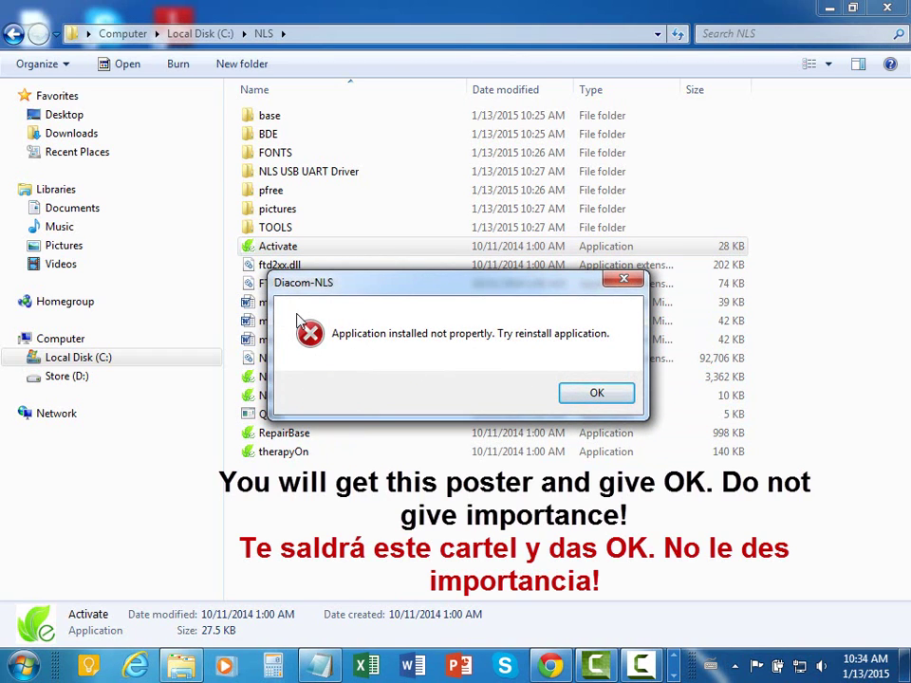
Step: Dismiss the activation message and launch NLS-PLUS from the desktop, going into Reception of Clients
click(588, 396)
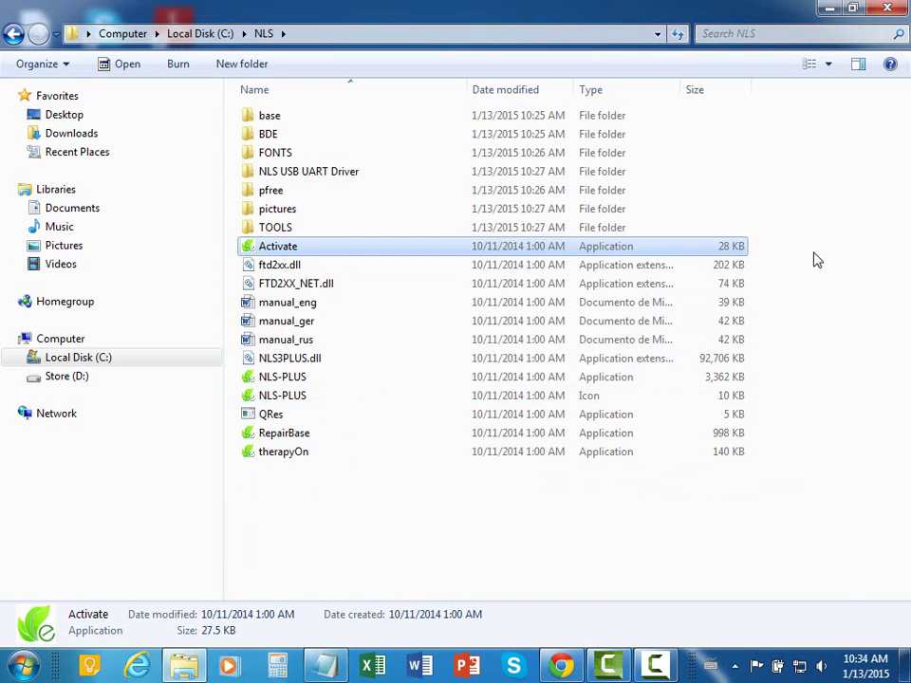
key(alt+Tab)
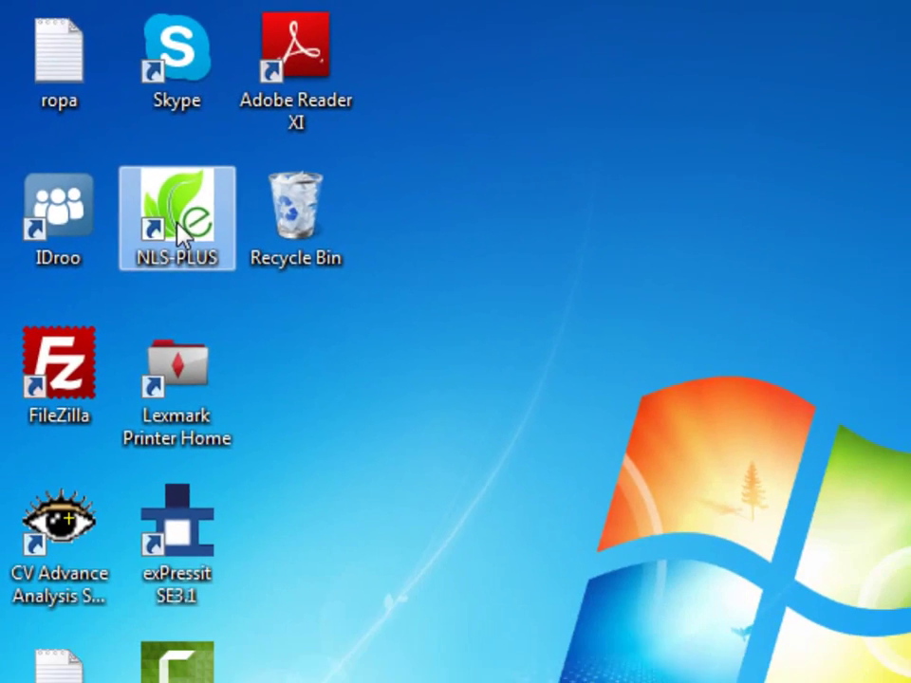
double_click(178, 228)
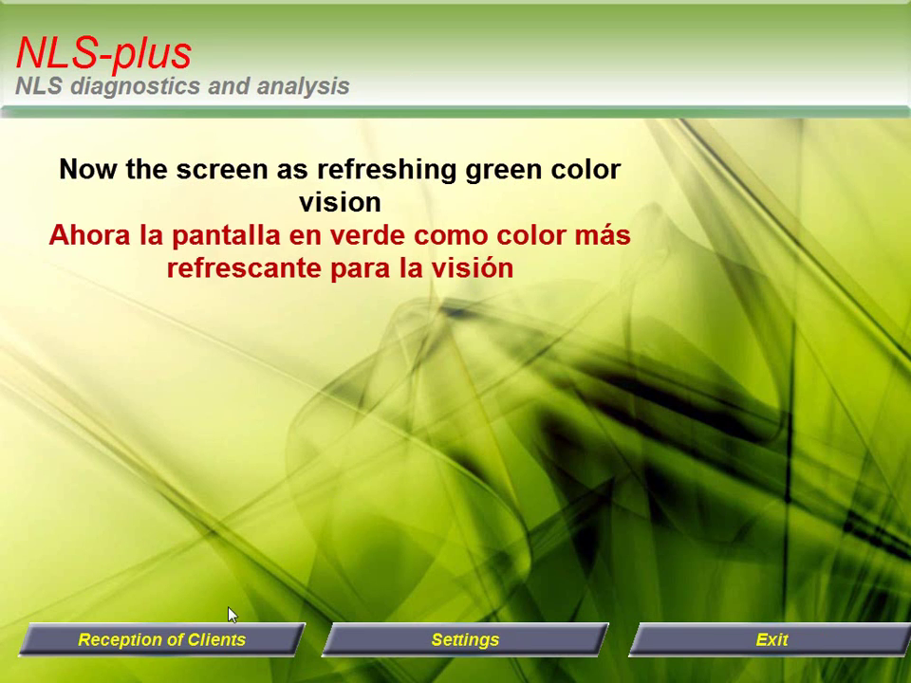
click(201, 644)
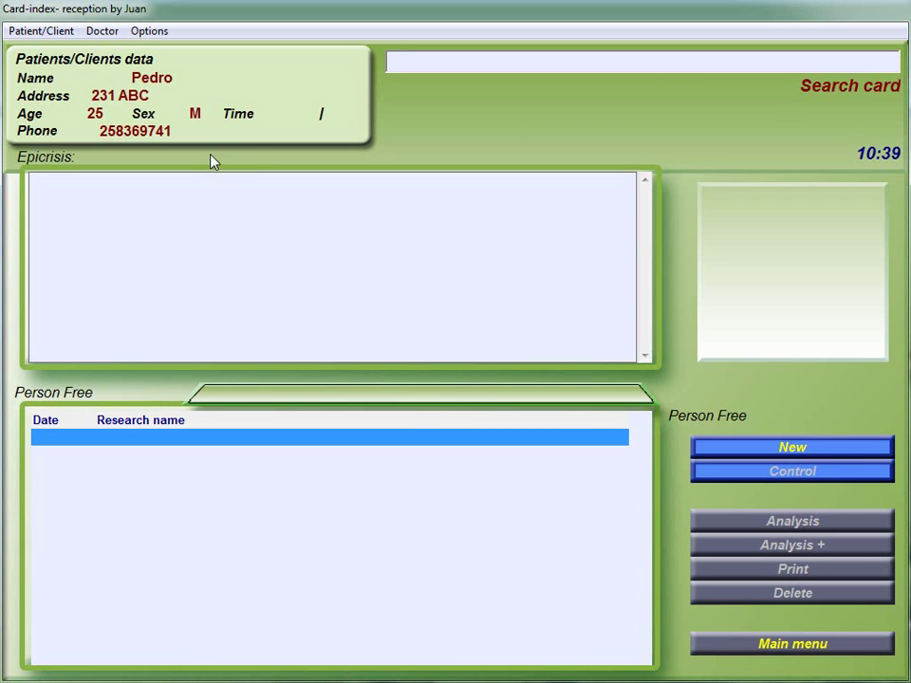
Step: Create a new patient card and enter the patient's name, age 30 and sex F
click(38, 30)
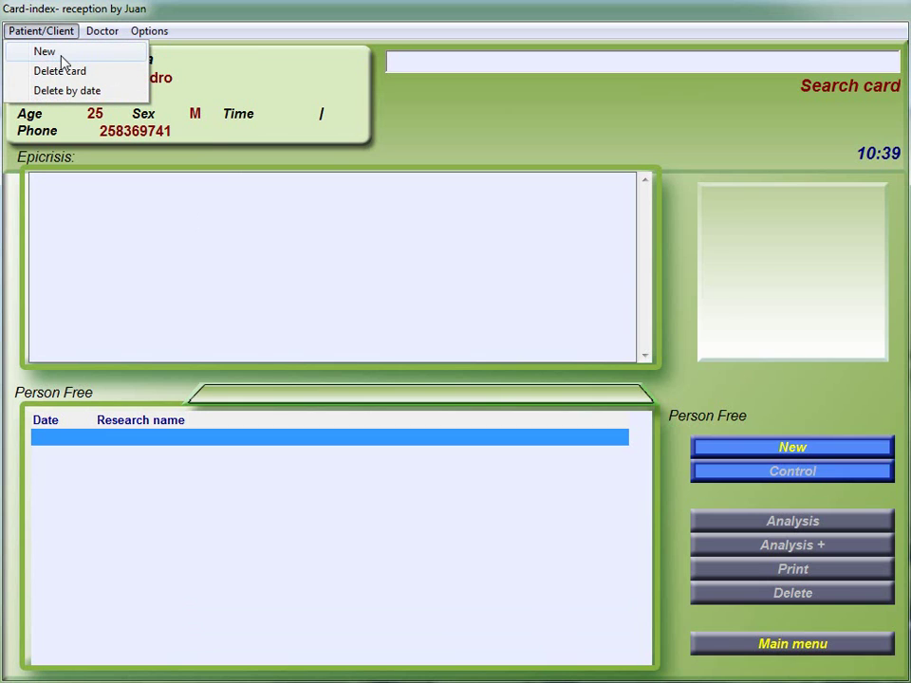
click(45, 50)
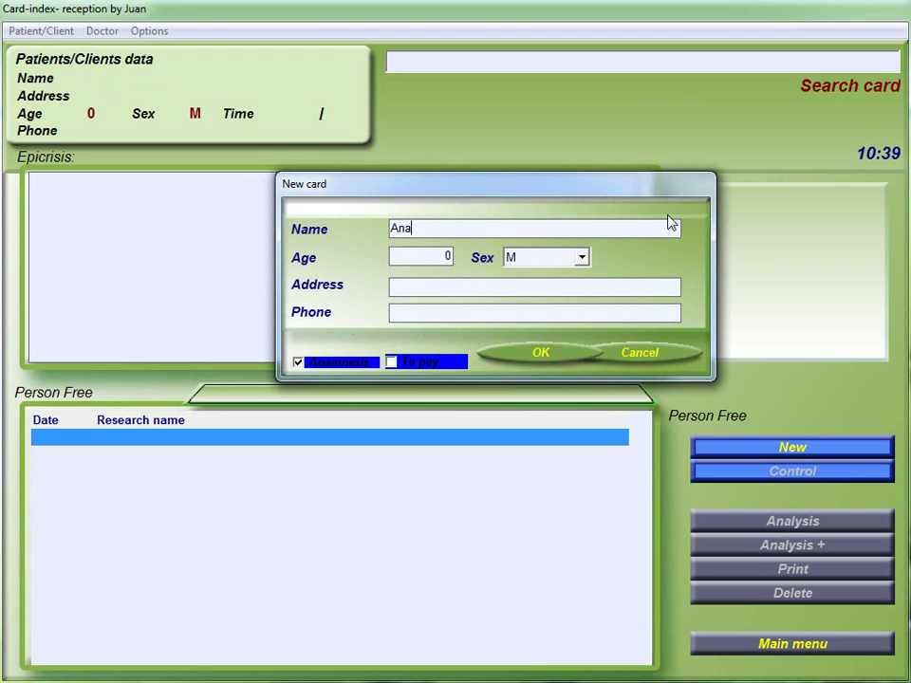
text(Ana)
drag(431, 258, 380, 264)
text(3)
click(566, 264)
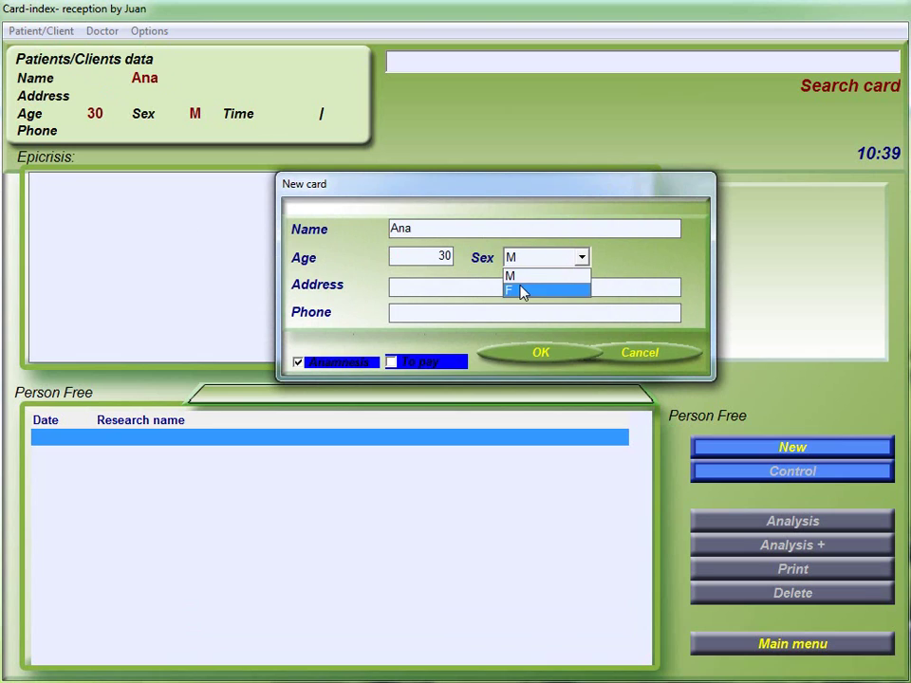
click(523, 289)
Step: Fill in the patient's address and phone number on the new card, and confirm it with Anamnesis enabled
click(466, 287)
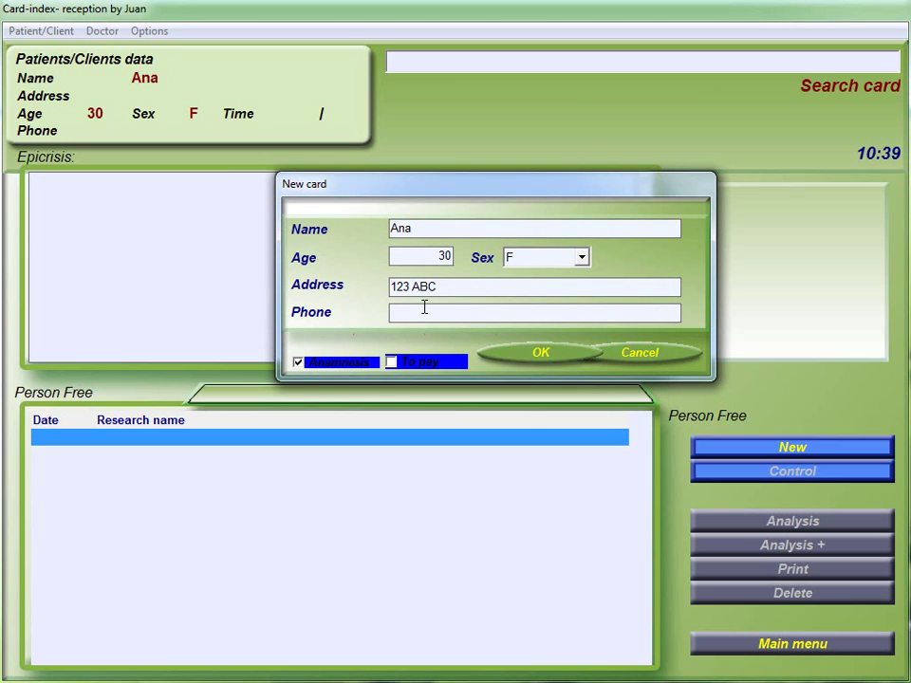
click(424, 308)
text(123456)
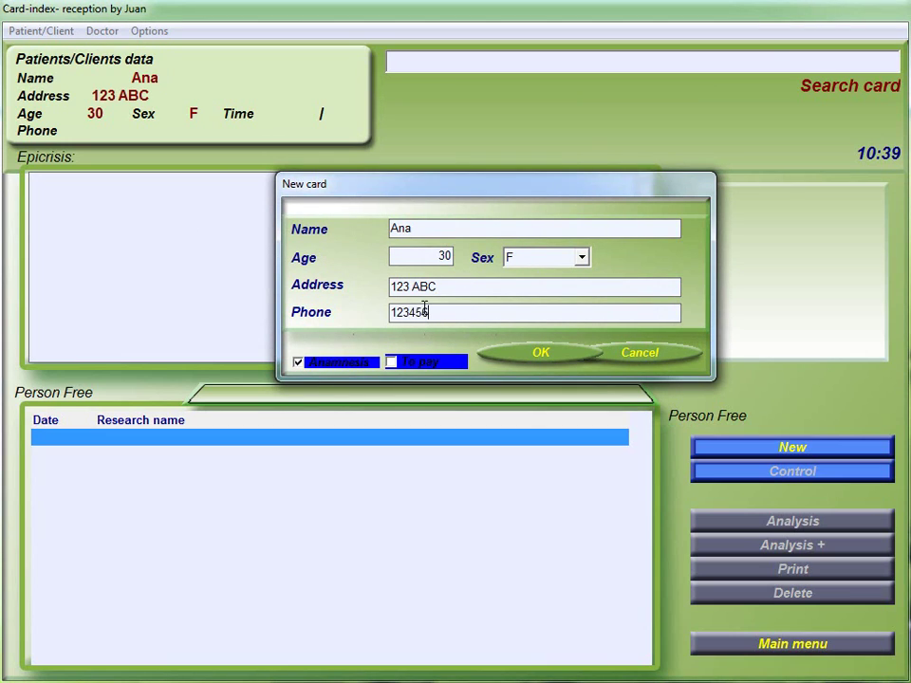
text(789)
click(298, 362)
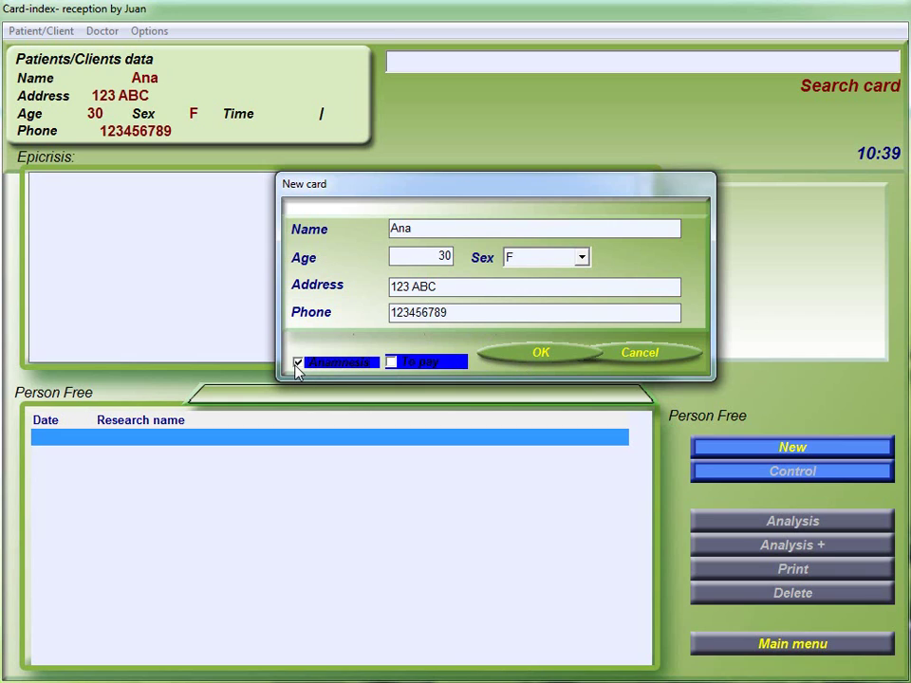
click(522, 359)
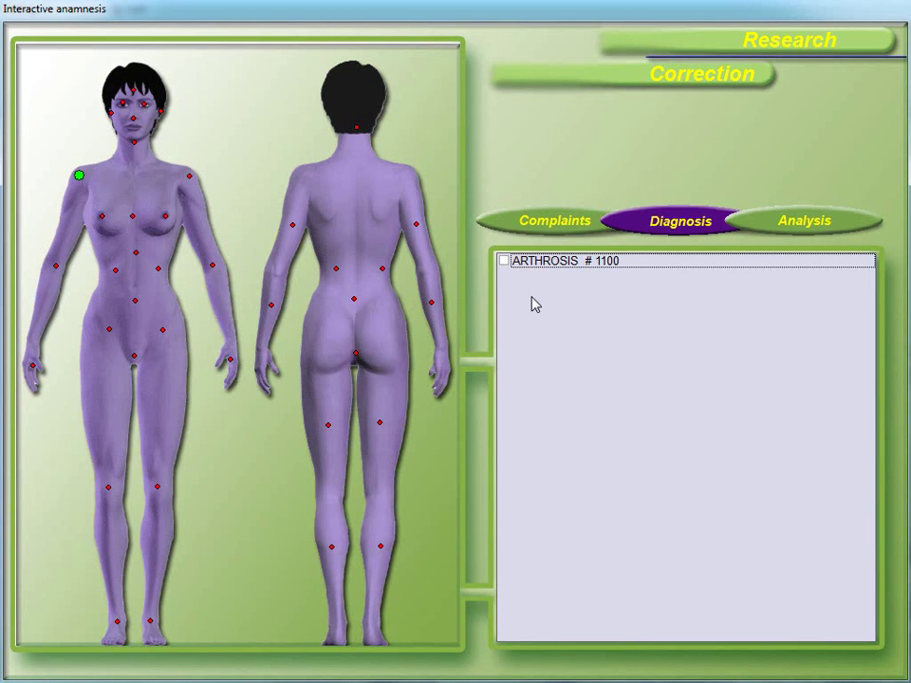
Step: Select the left shoulder point on the front-facing body figure and mark the complaint 31 for pain in the joints
click(188, 177)
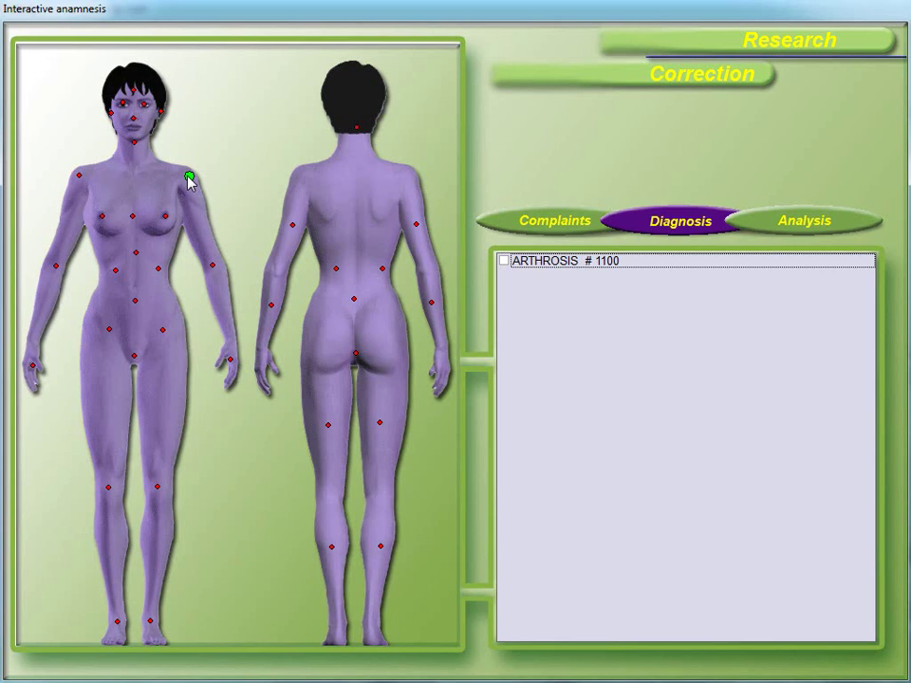
click(567, 229)
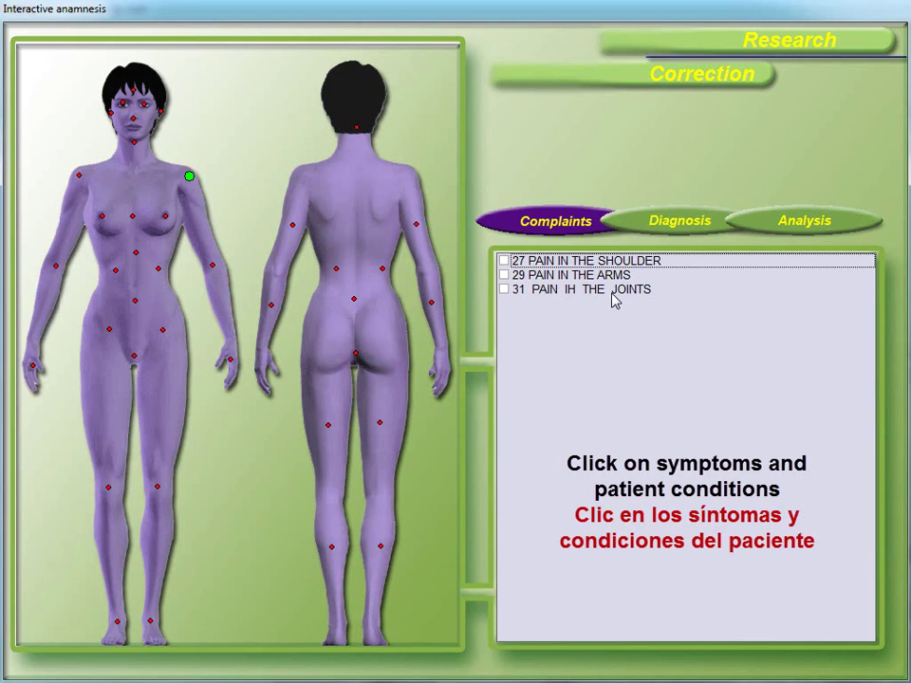
click(506, 289)
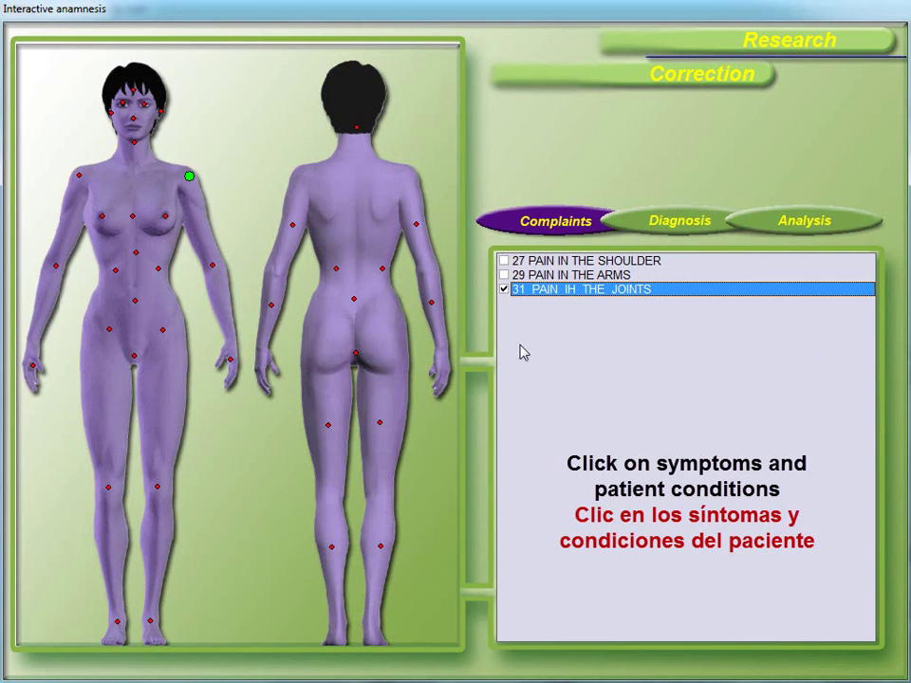
Step: Mark the diagnosis ARTHROSIS # 1100 for the selected shoulder and continue from the anamnesis with Correction
click(688, 224)
click(504, 261)
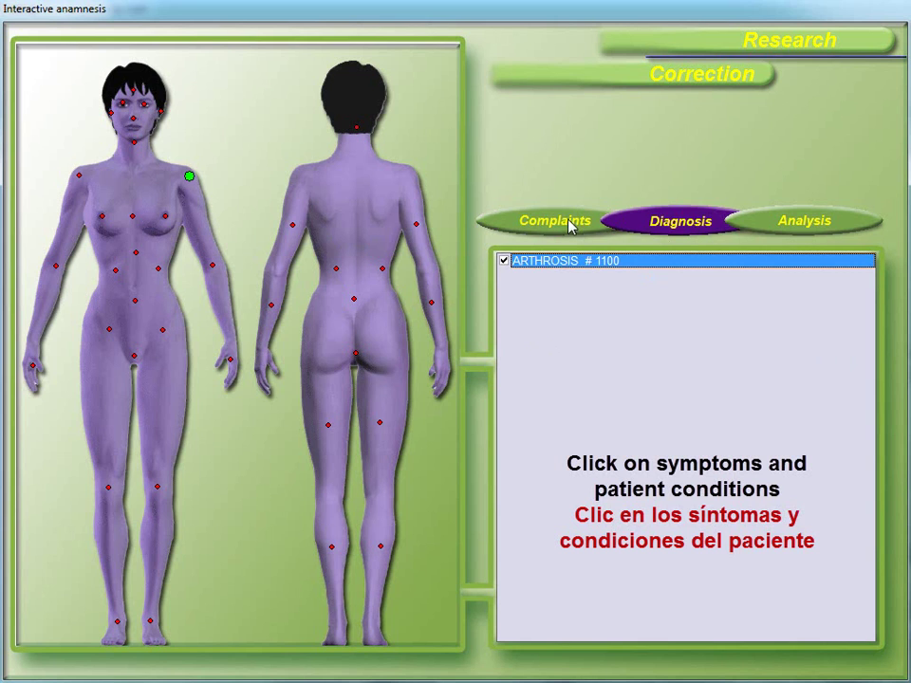
click(701, 77)
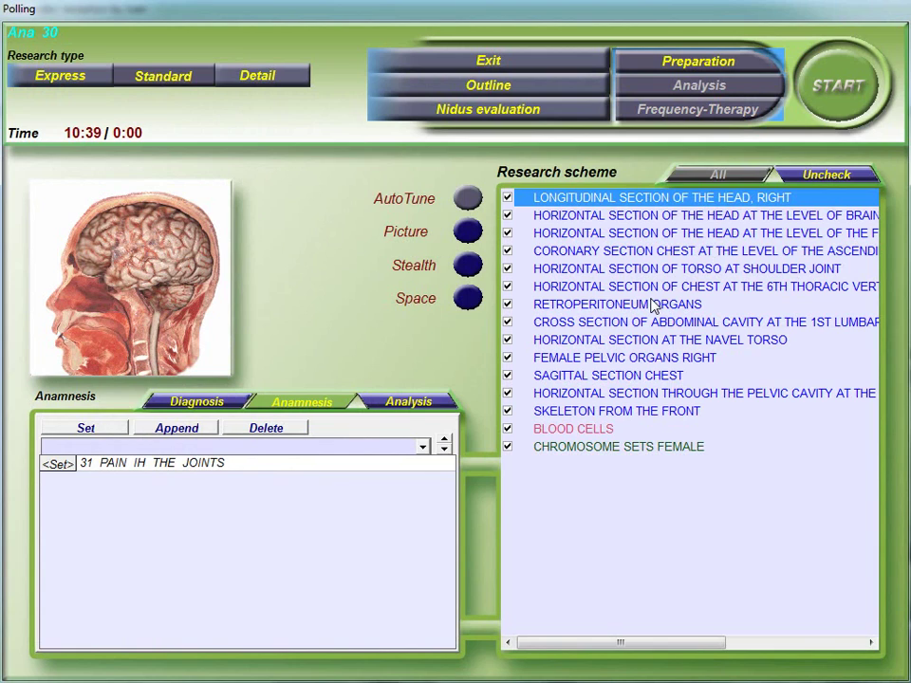